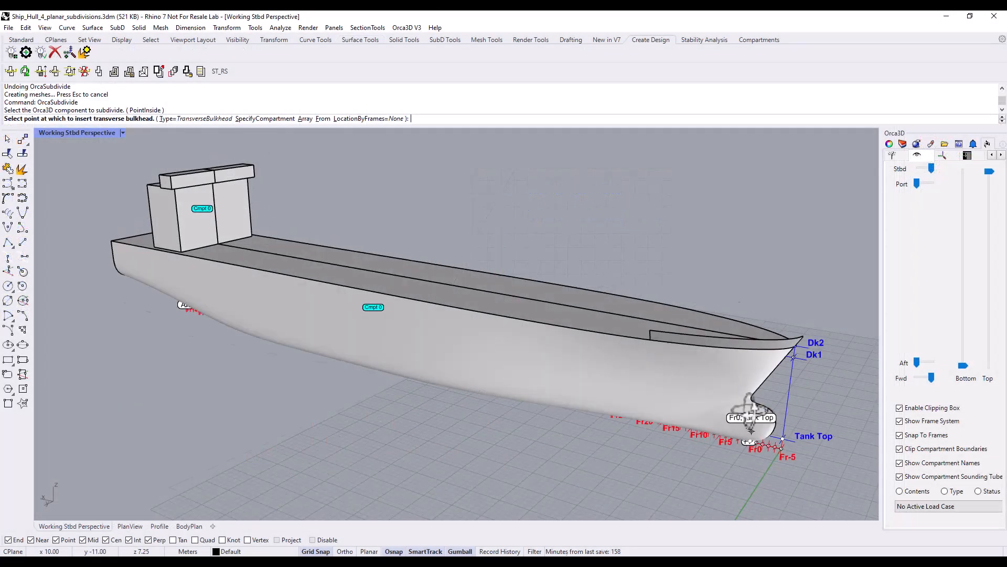
right_click_drag(652, 416, 755, 386)
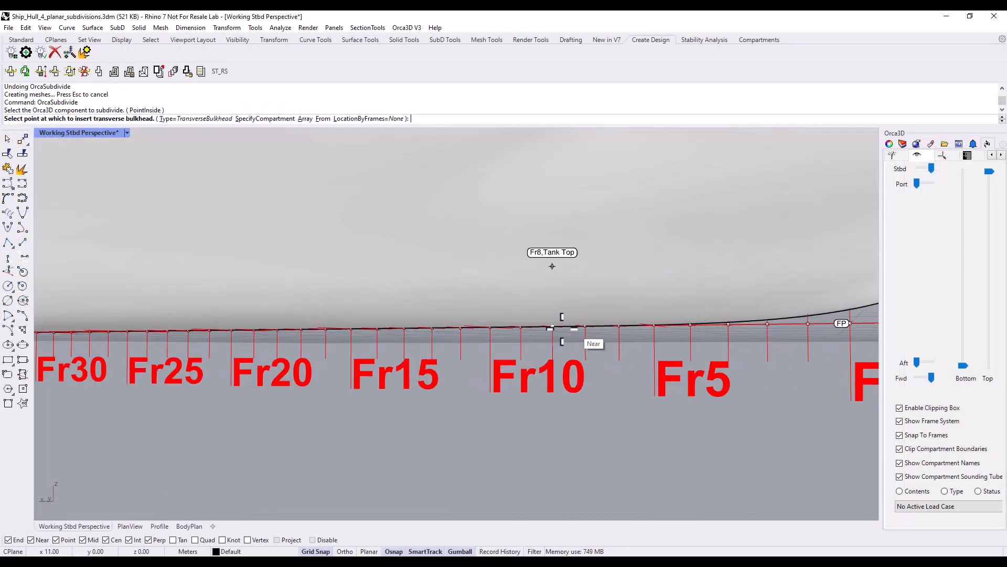
left_click(490, 269)
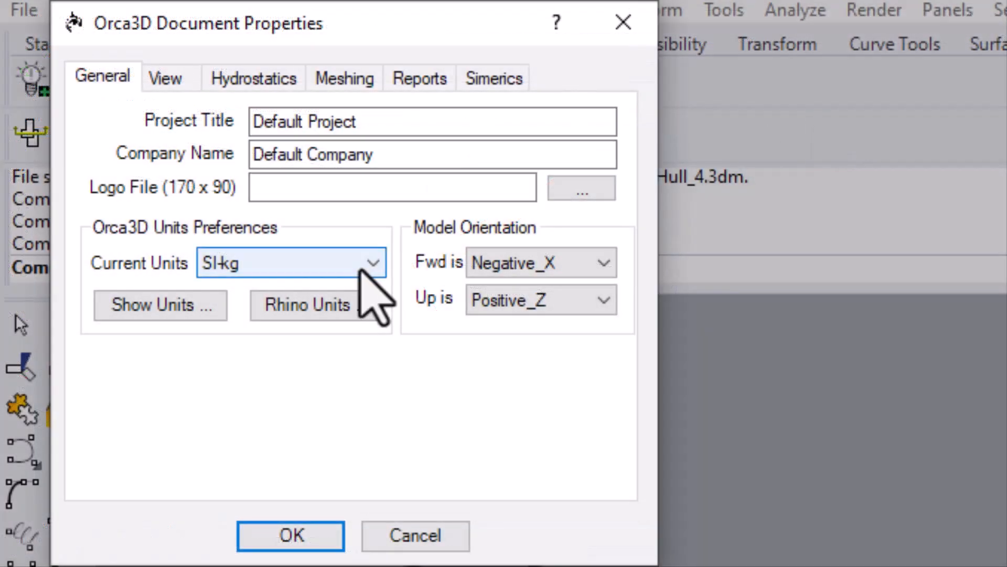
Keep SI-kg as the current units and set the model's forward direction to Negative_X in the Orca3D document properties
left_click(365, 265)
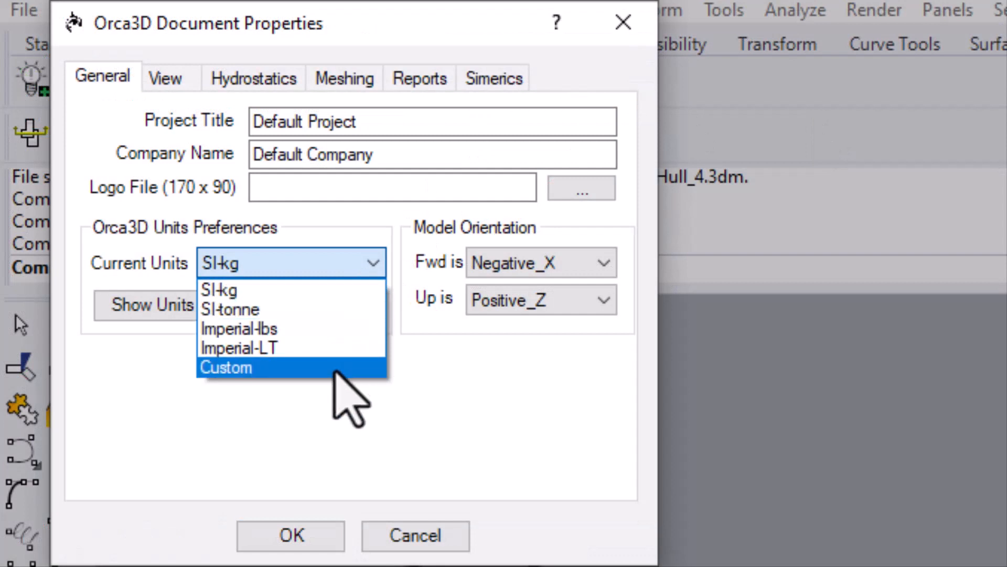
left_click(368, 271)
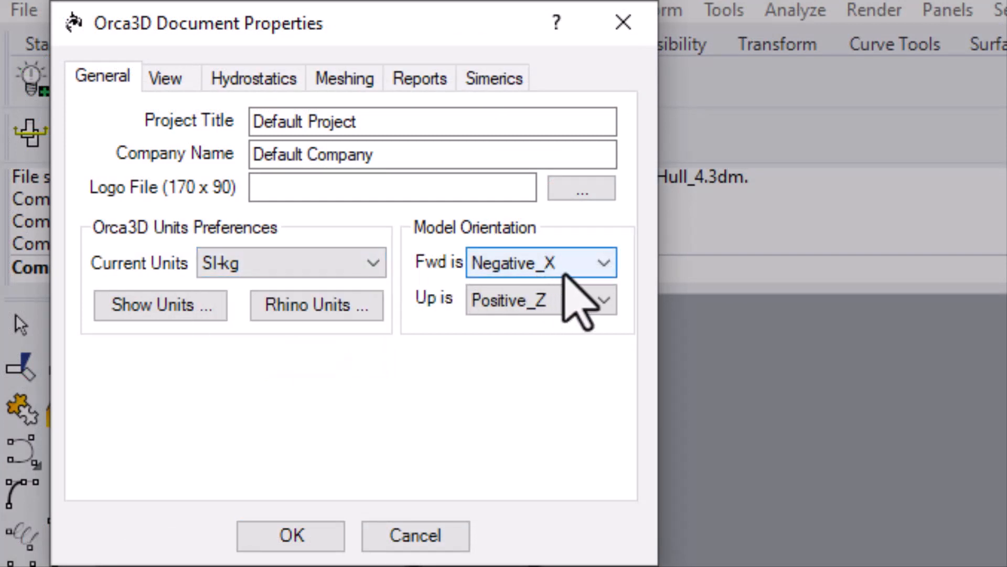
left_click(594, 267)
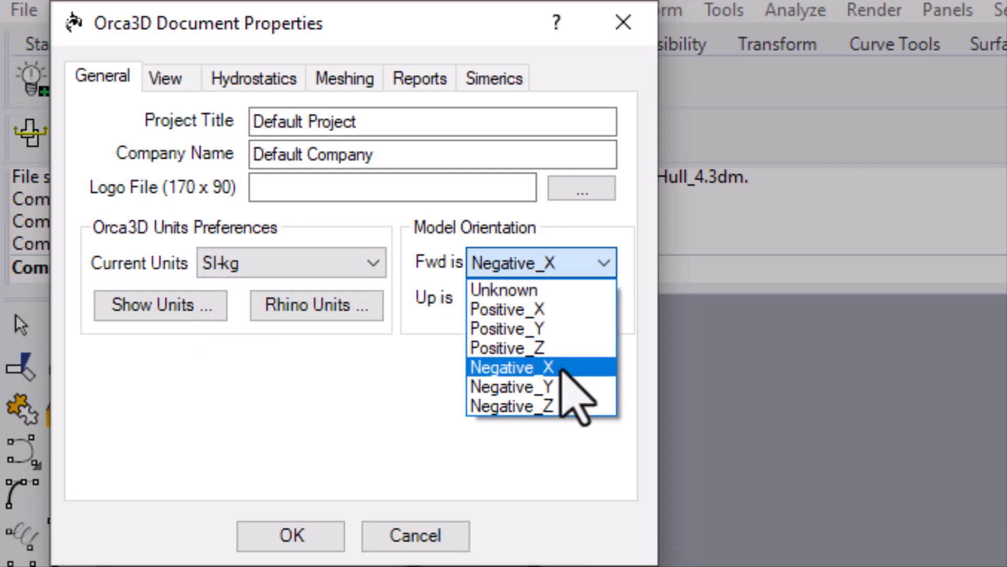
left_click(562, 367)
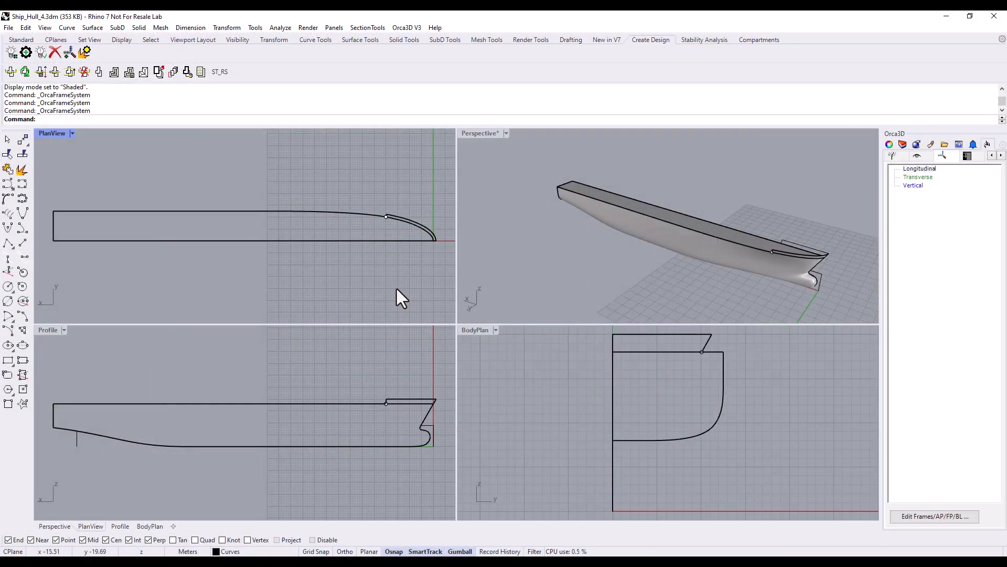
Start creating the design's frame system with the Create/Edit Frames command
left_click(417, 26)
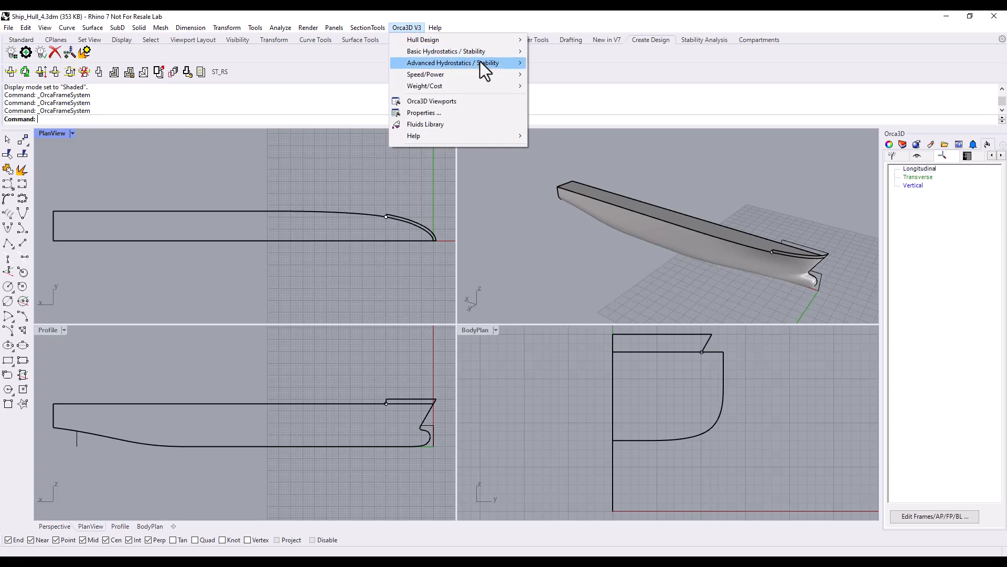
mouse_move(518, 65)
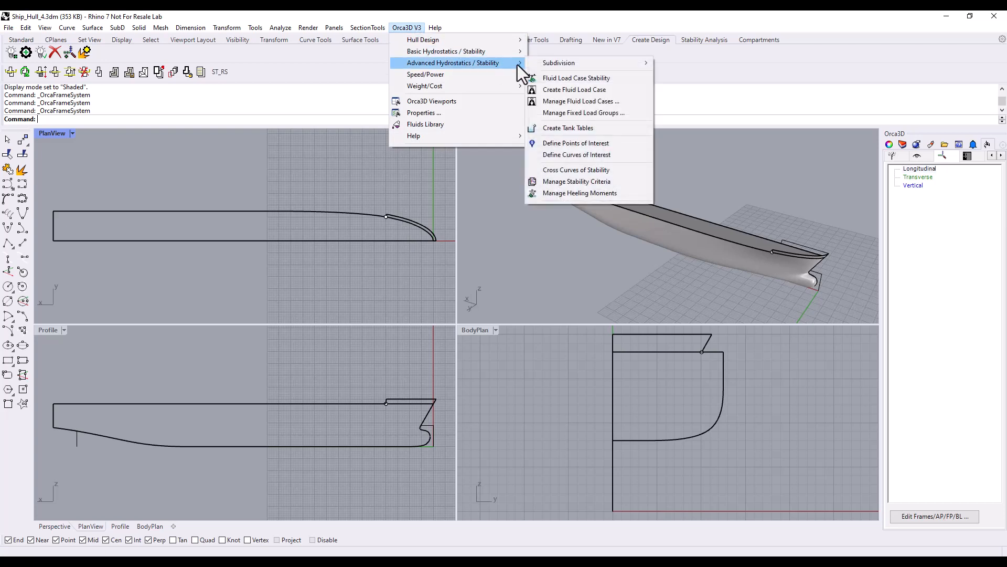
mouse_move(635, 68)
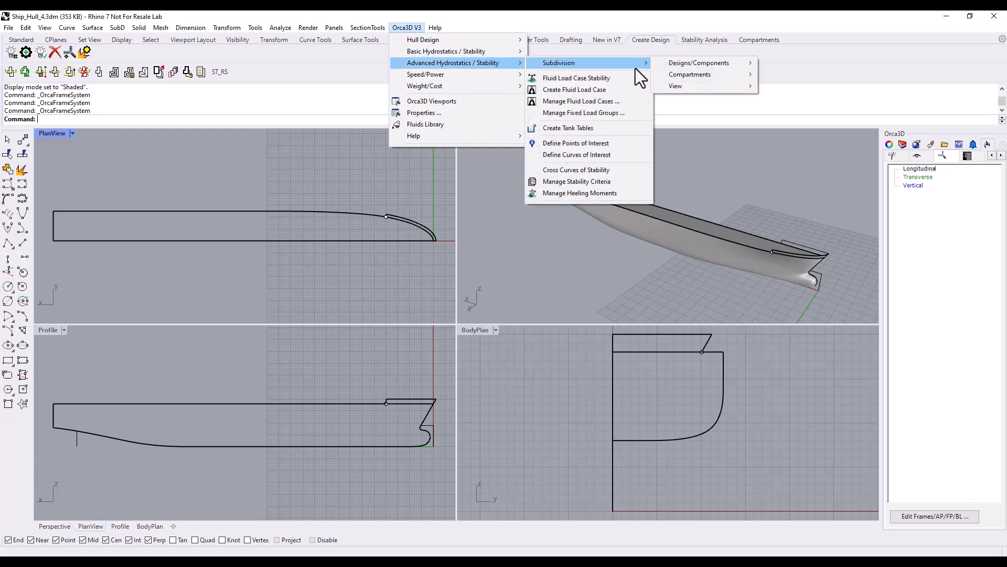
mouse_move(737, 64)
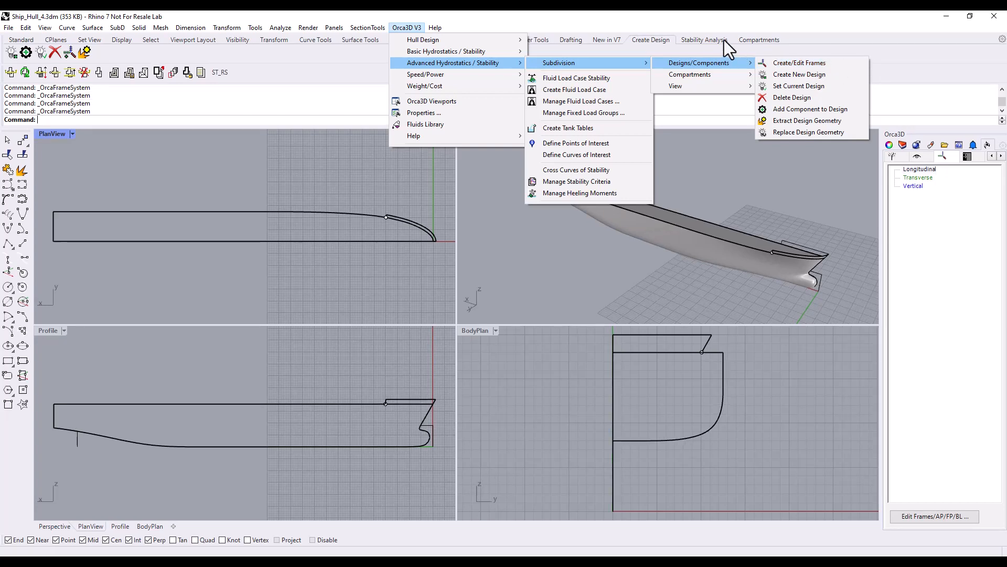
left_click(666, 39)
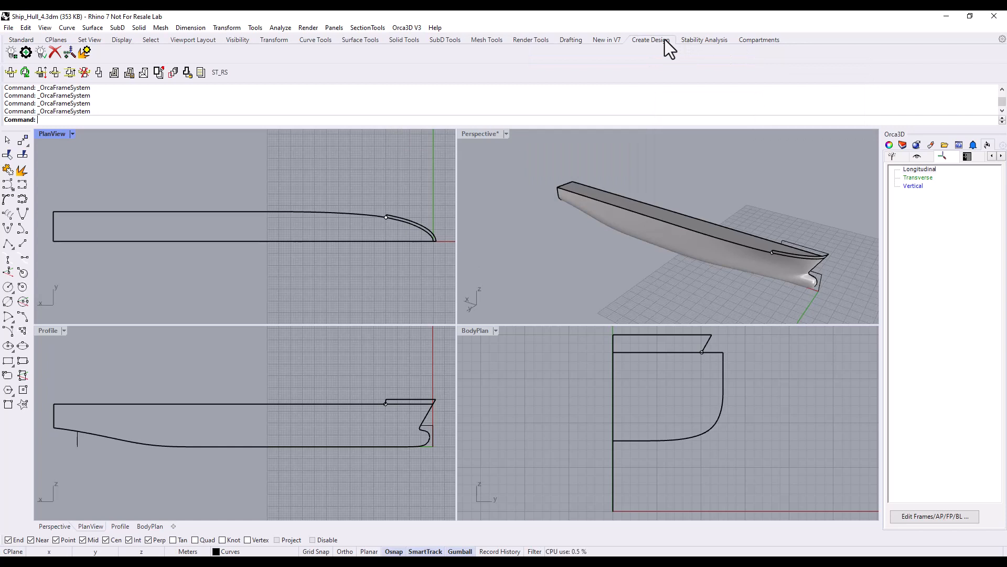
left_click(63, 53)
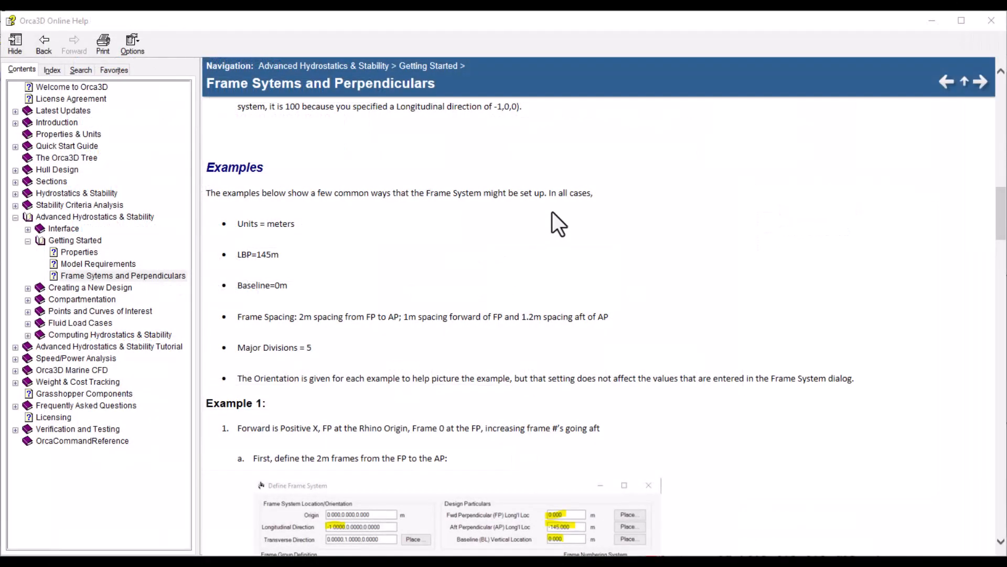
Review the frame system setup examples in the help page on frame systems and perpendiculars
scroll(585, 209, "down", 10)
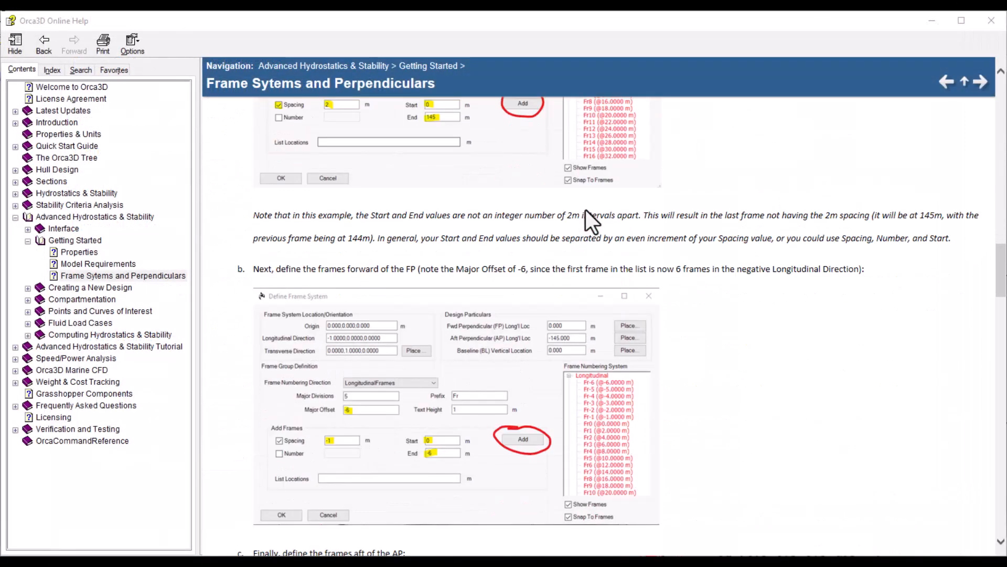
scroll(586, 210, "down", 11)
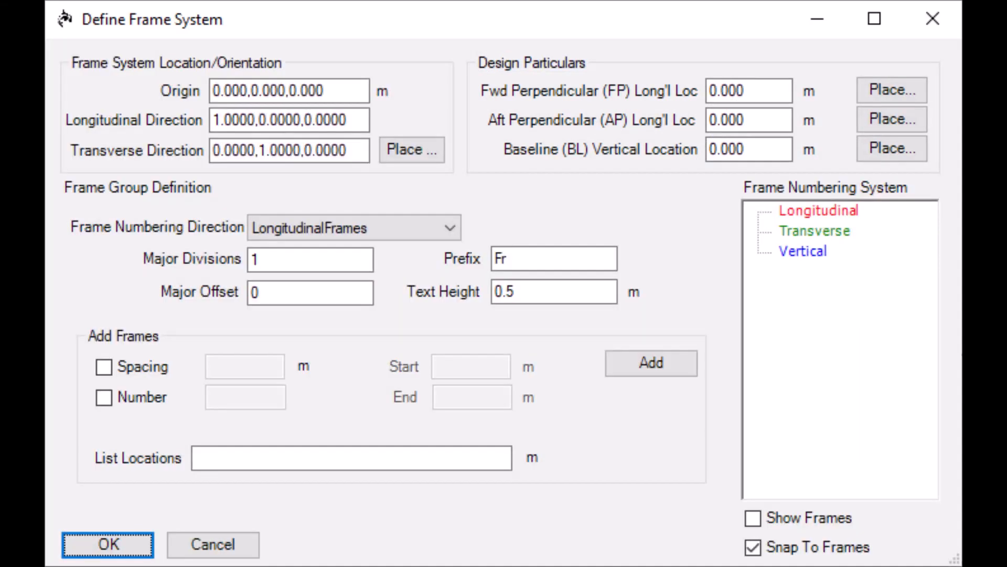
Place the forward perpendicular at the stem intersection above the bulb, 5.196 m, and the aft perpendicular at the stern's vertical line, 150 m
left_click(871, 90)
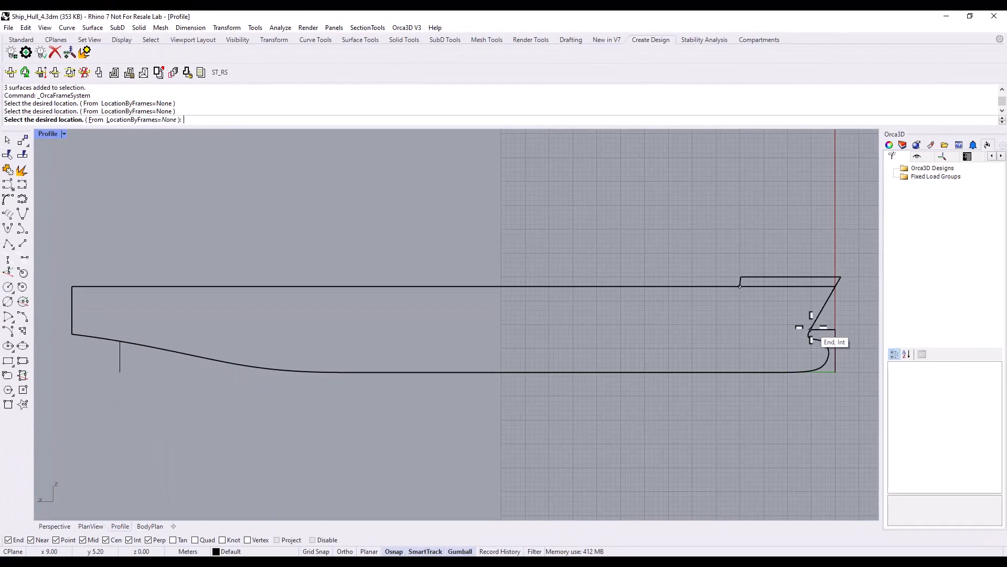
left_click(810, 329)
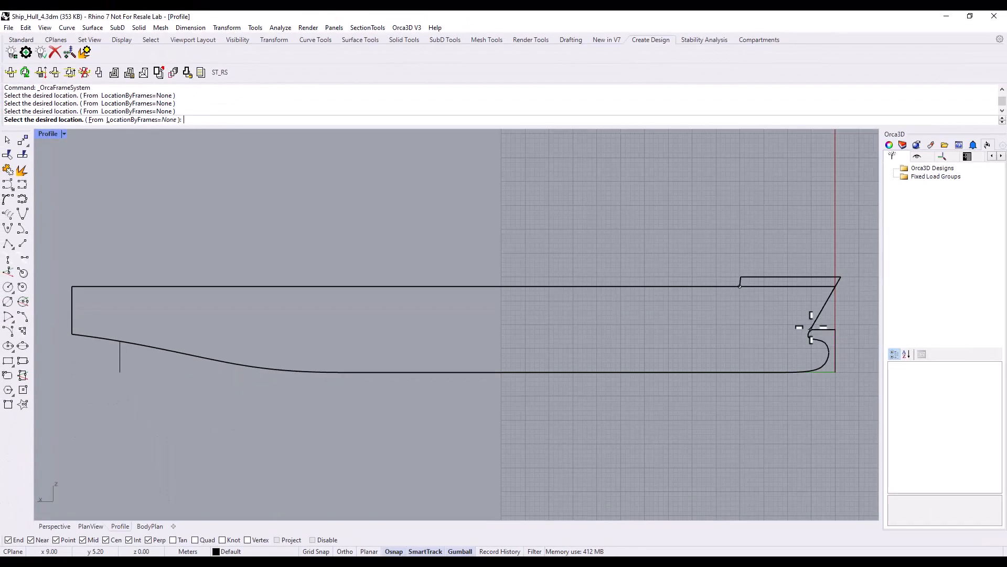
left_click(810, 329)
left_click(423, 192)
left_click(125, 340)
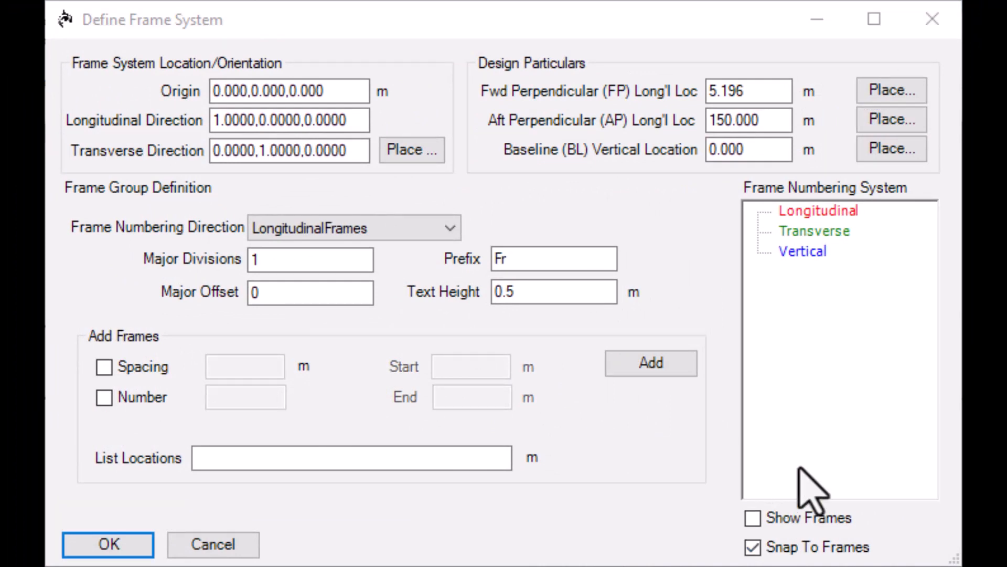
Keep the LongitudinalFrames direction and add frames at 1 m spacing from 0 to 150 m
left_click(458, 234)
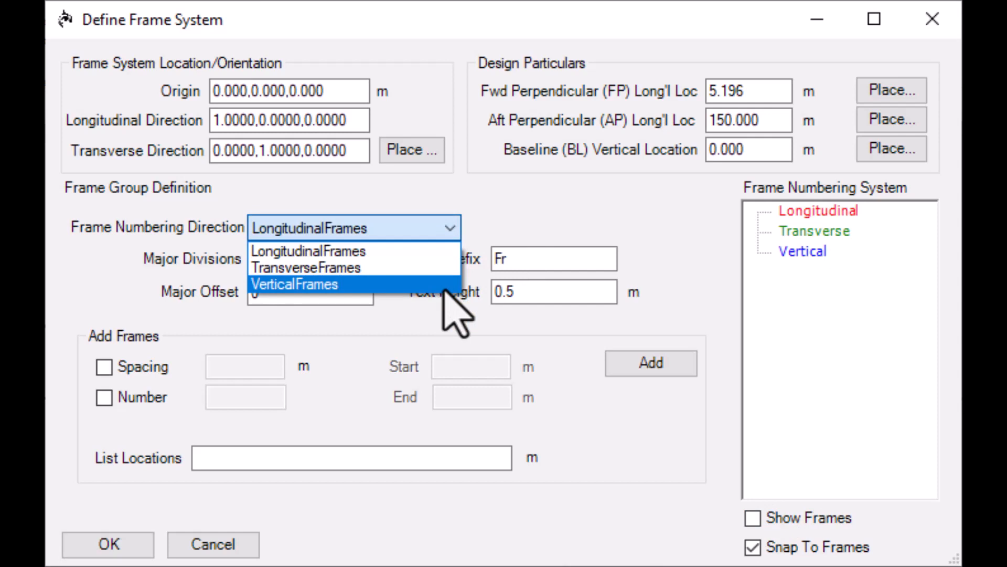
left_click(498, 202)
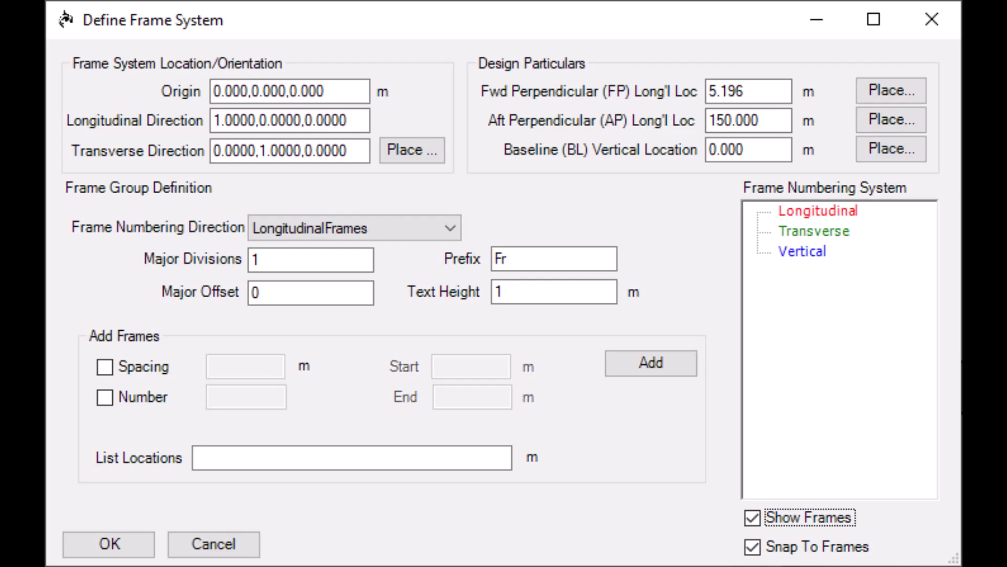
left_click(108, 368)
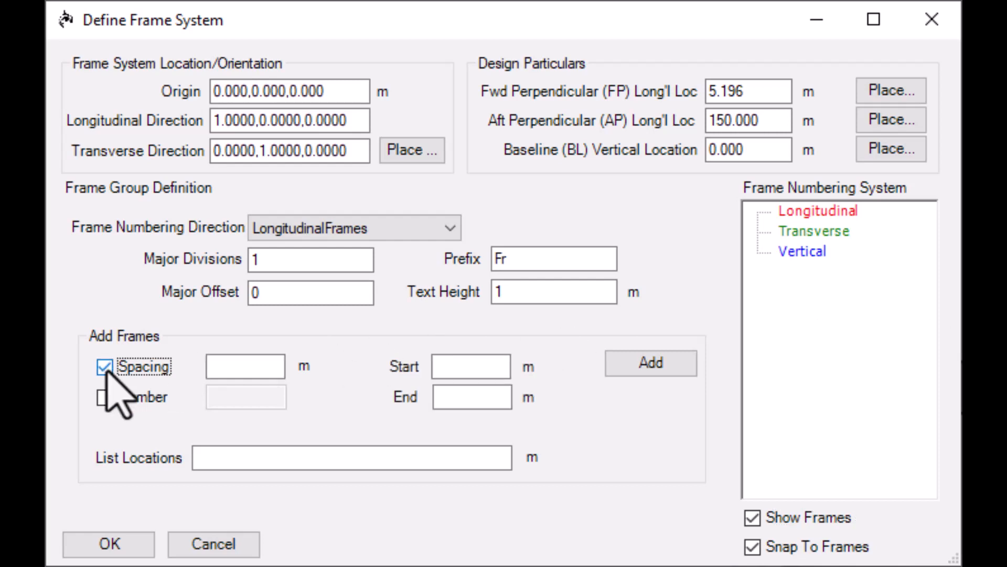
left_click(231, 365)
type("1")
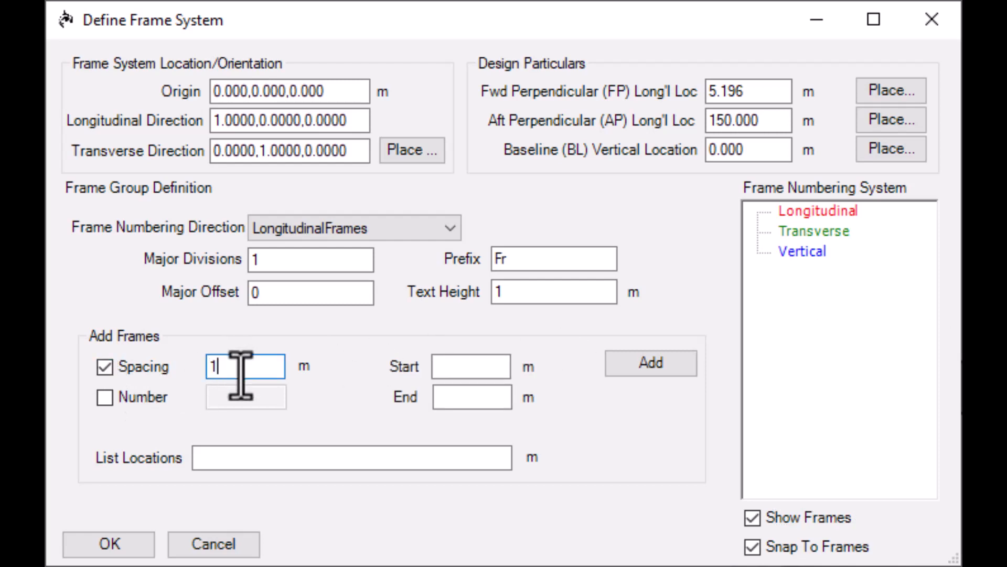
left_click(504, 368)
type("0")
left_click(501, 397)
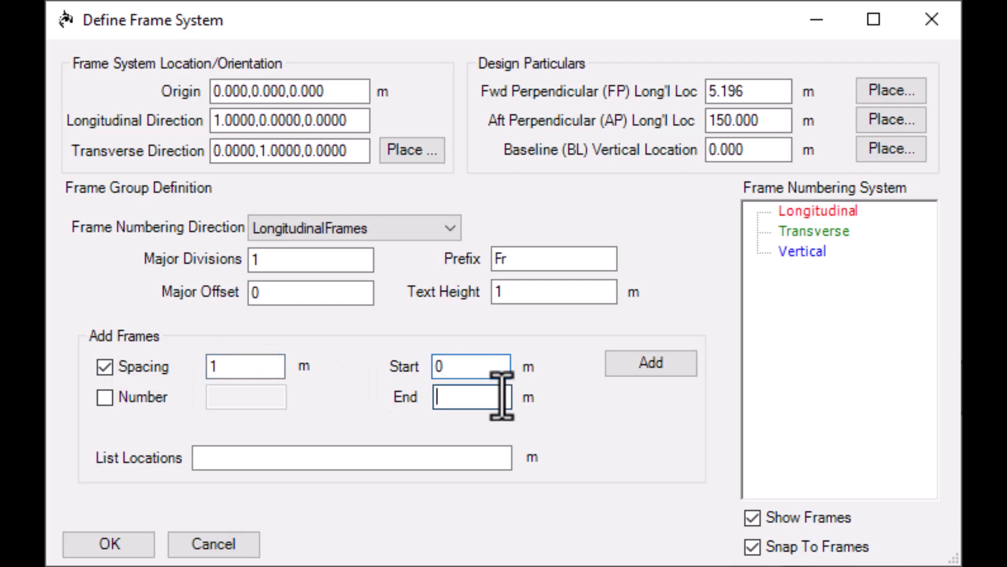
type("150")
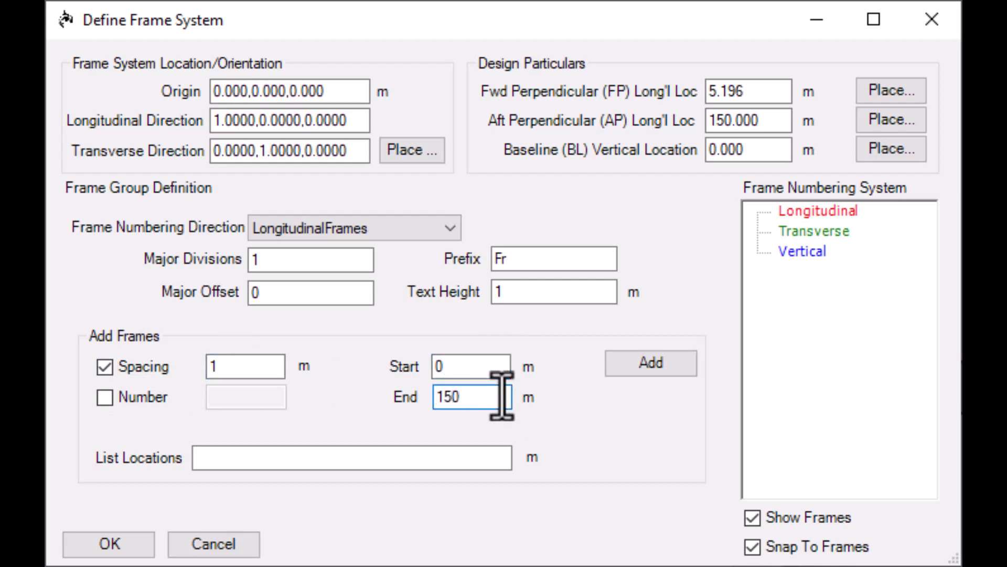
left_click(654, 373)
left_click(757, 212)
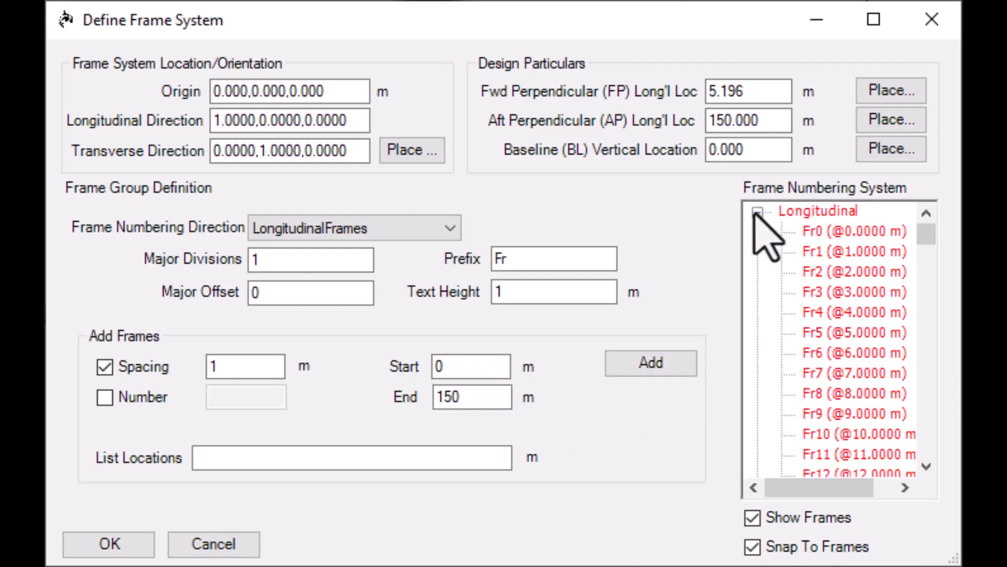
Disable the spacing and number options and add VerticalFrames at the listed locations 1.8, 16 and 18 m
left_click(104, 394)
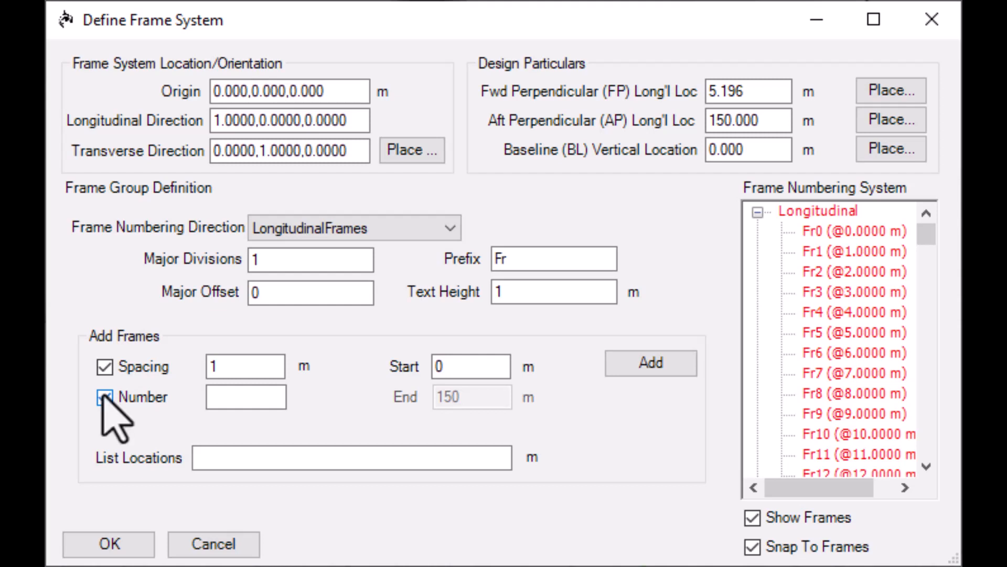
left_click(105, 367)
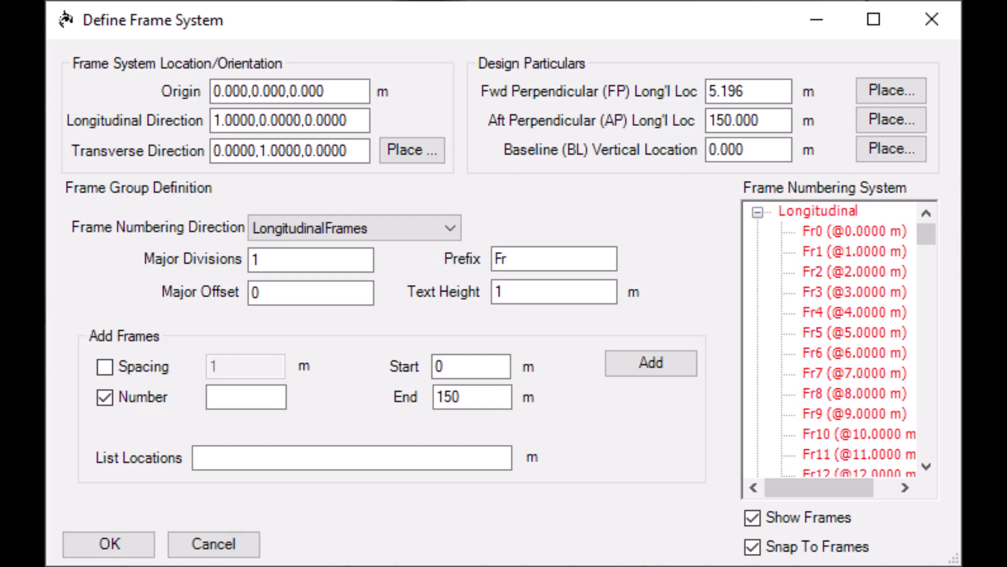
left_click(104, 398)
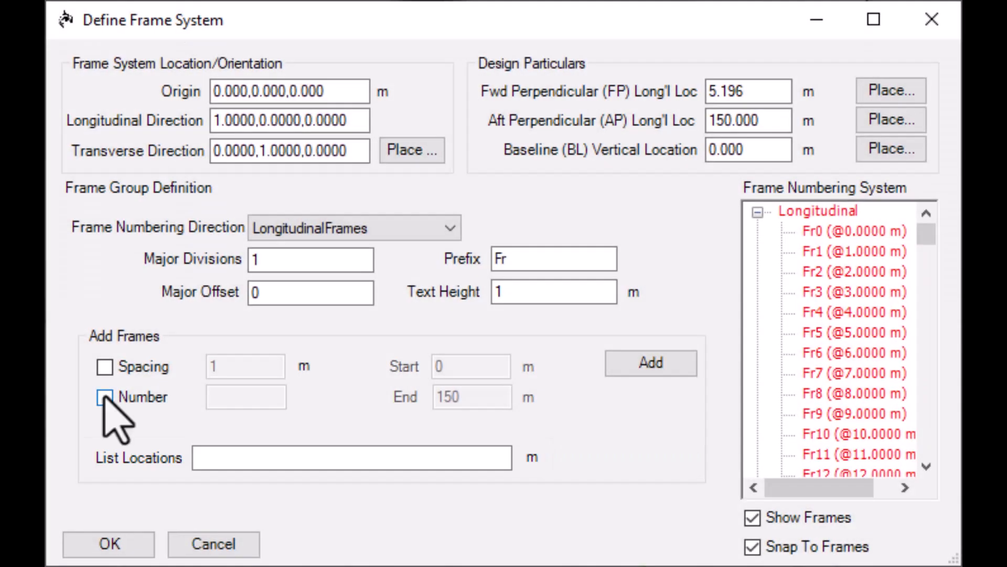
left_click(446, 227)
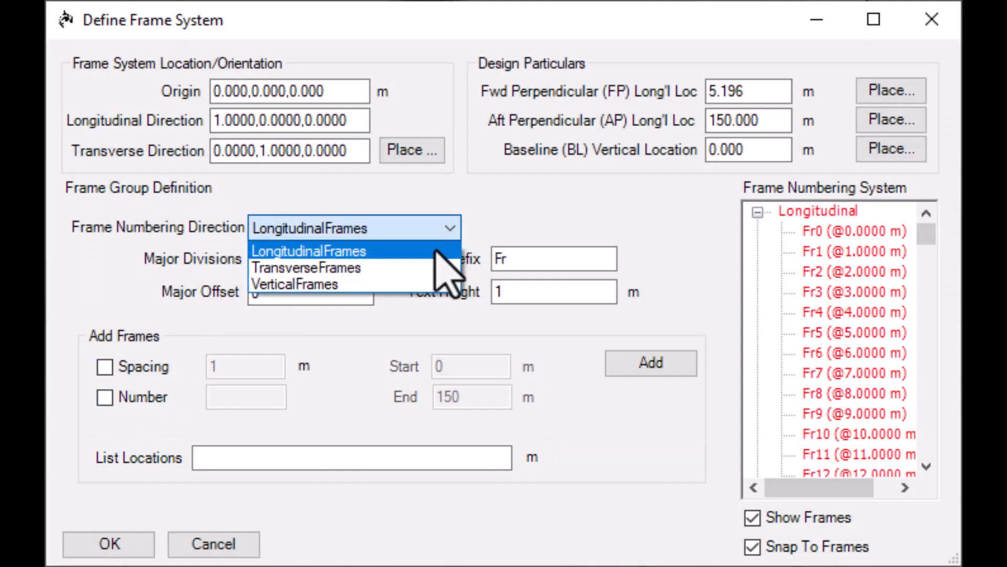
left_click(428, 285)
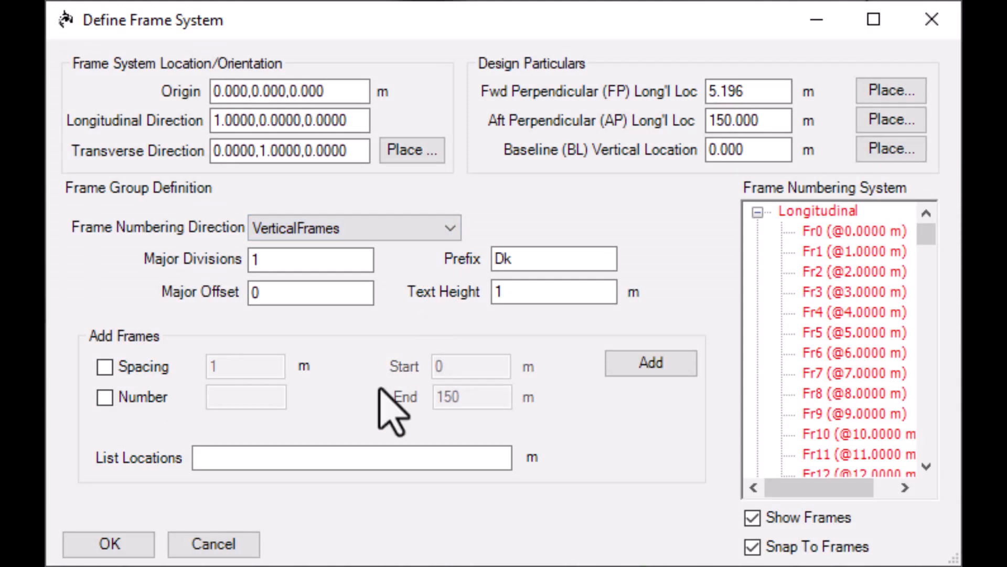
left_click(272, 457)
type("1.8, 19")
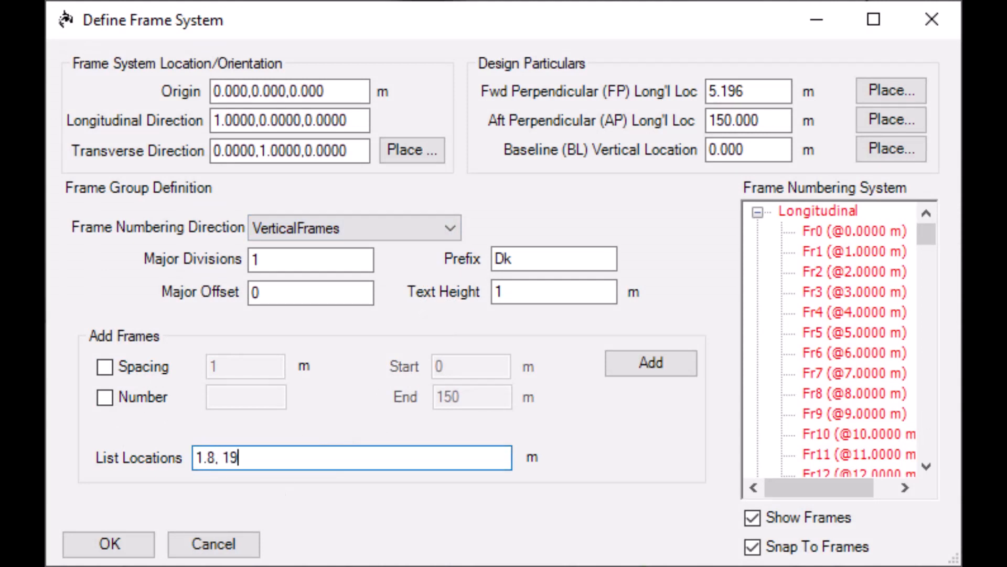
key("BackSpace")
type("6, 18")
left_click(691, 368)
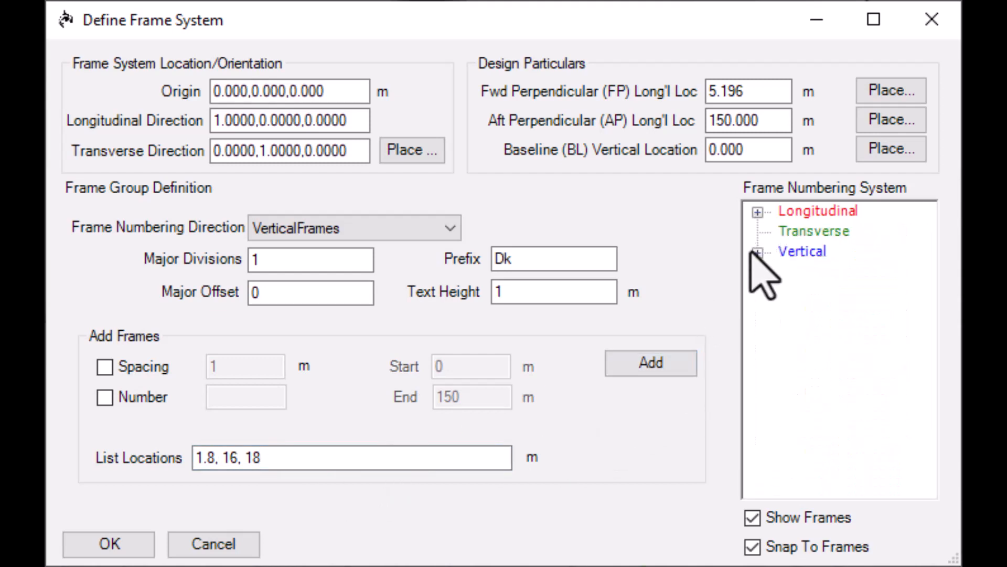
Rename the vertical frame at 1.8 m with the custom name Tank Top
left_click(756, 253)
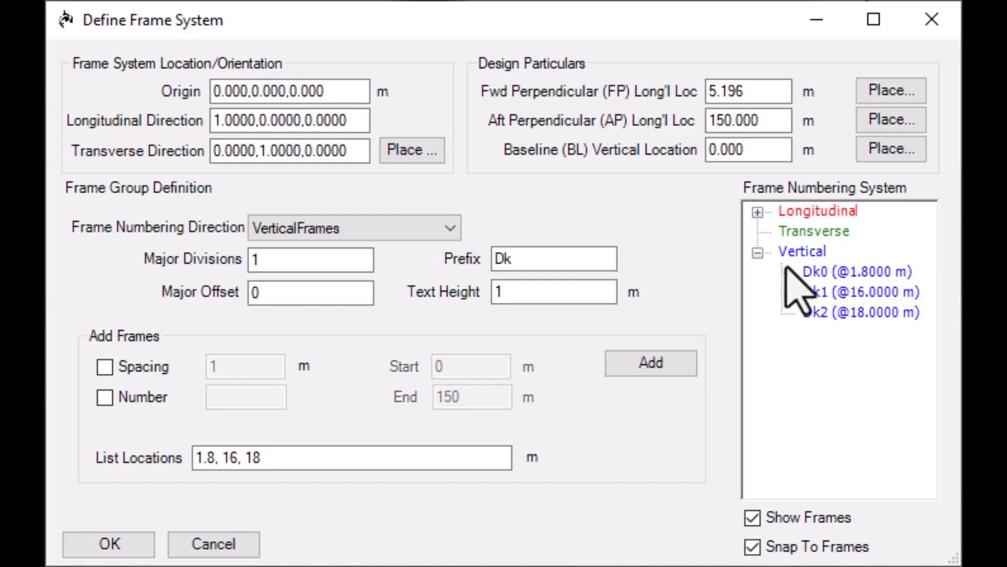
left_click(895, 272)
right_click(895, 272)
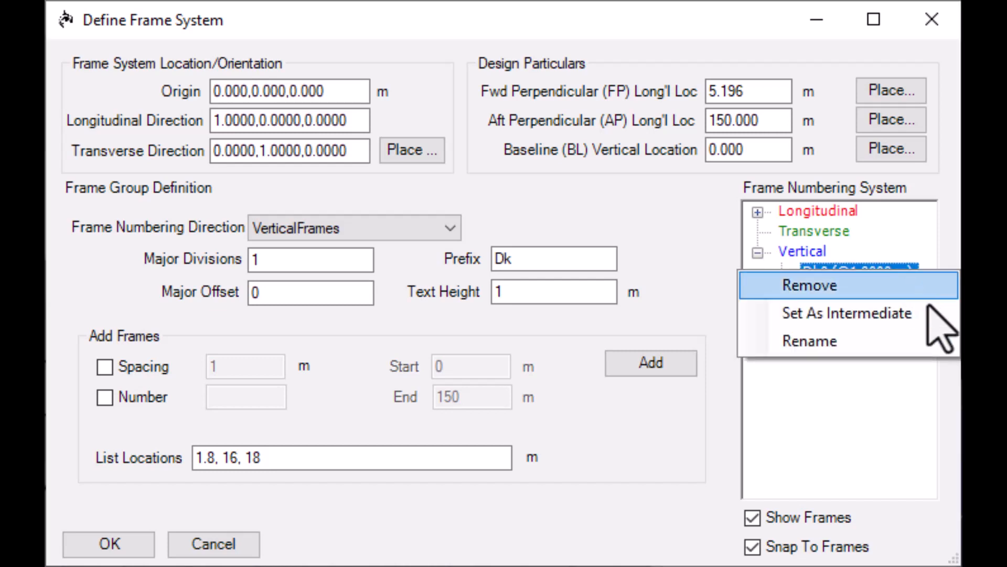
left_click(933, 339)
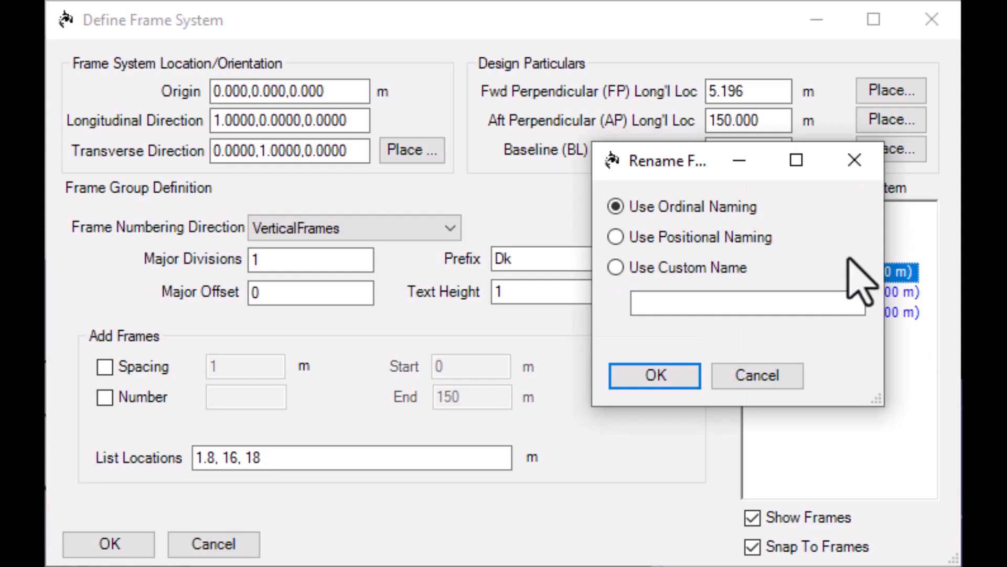
left_click(726, 268)
left_click(781, 300)
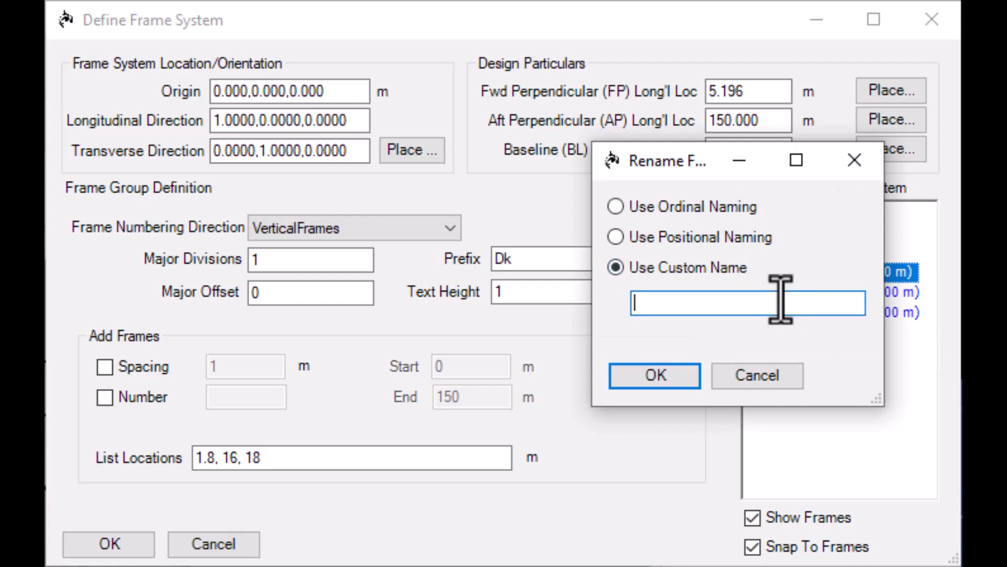
type("Tank Top")
left_click(698, 387)
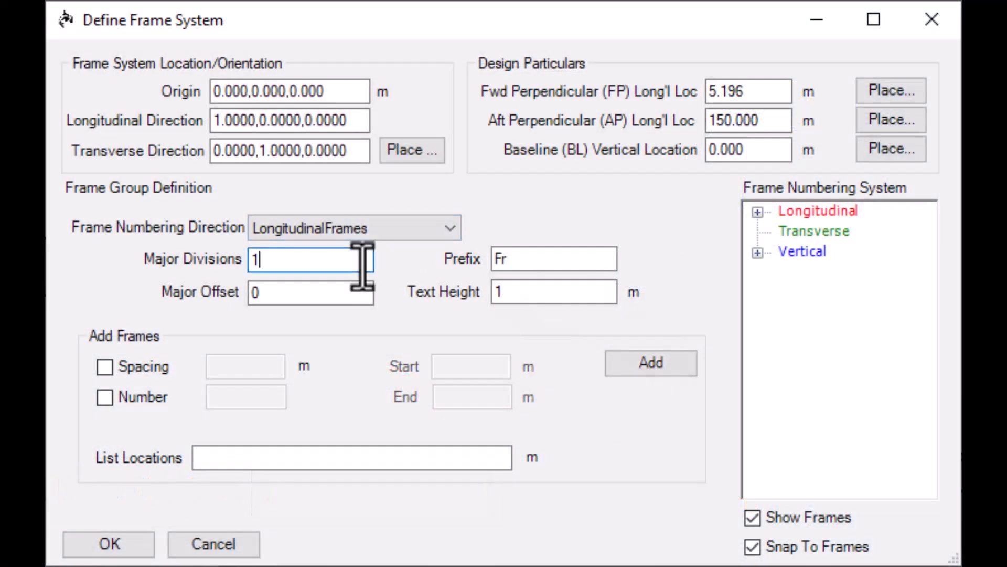
Set the longitudinal frames' major divisions to 5 and major offset to -5
key("BackSpace")
type("5")
left_click(361, 292)
key("BackSpace")
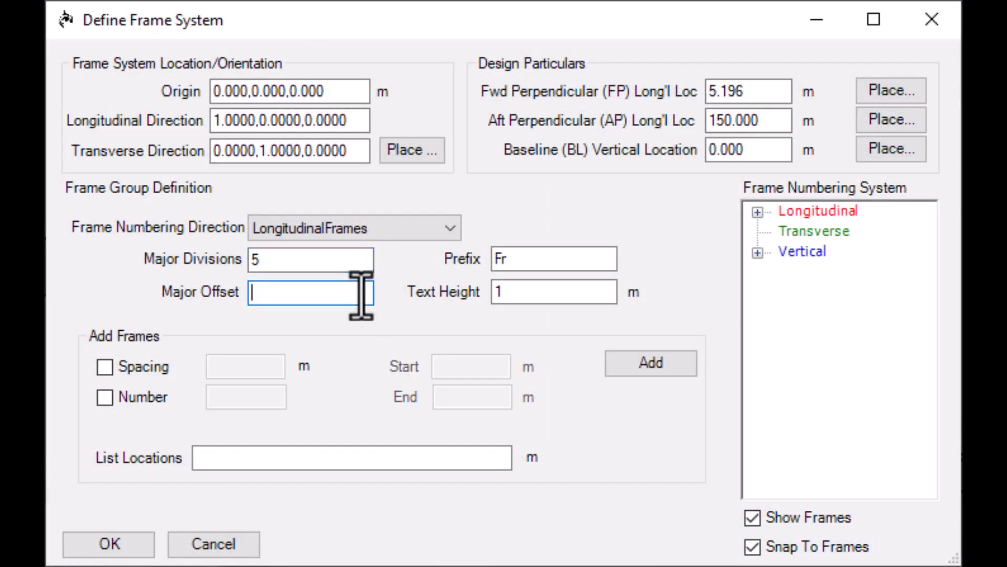
type("-5")
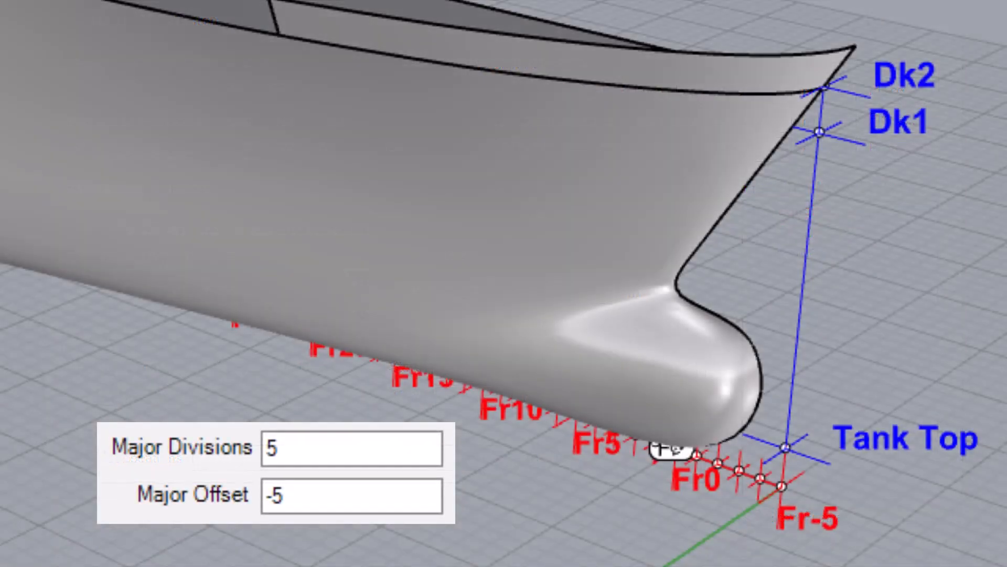